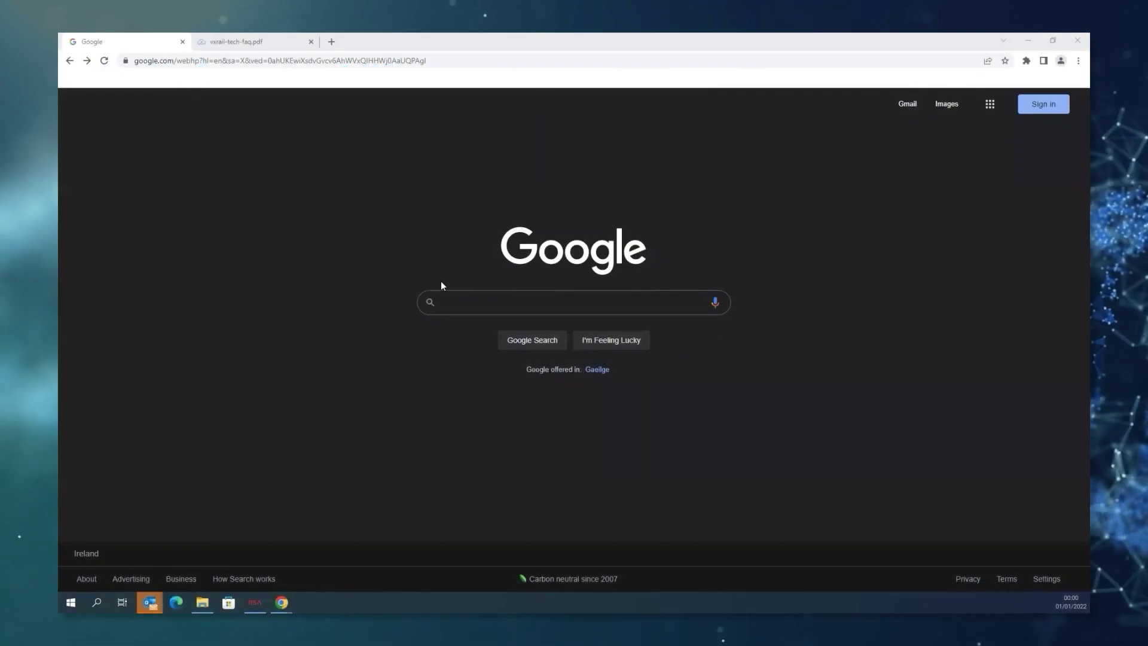
Search Google for 'vxrail technical faq' and open the VxRail Technical FAQ PDF result
{"action": "type", "text": "vxrail technical faq"}
{"action": "left_click", "coordinate": [426, 228]}
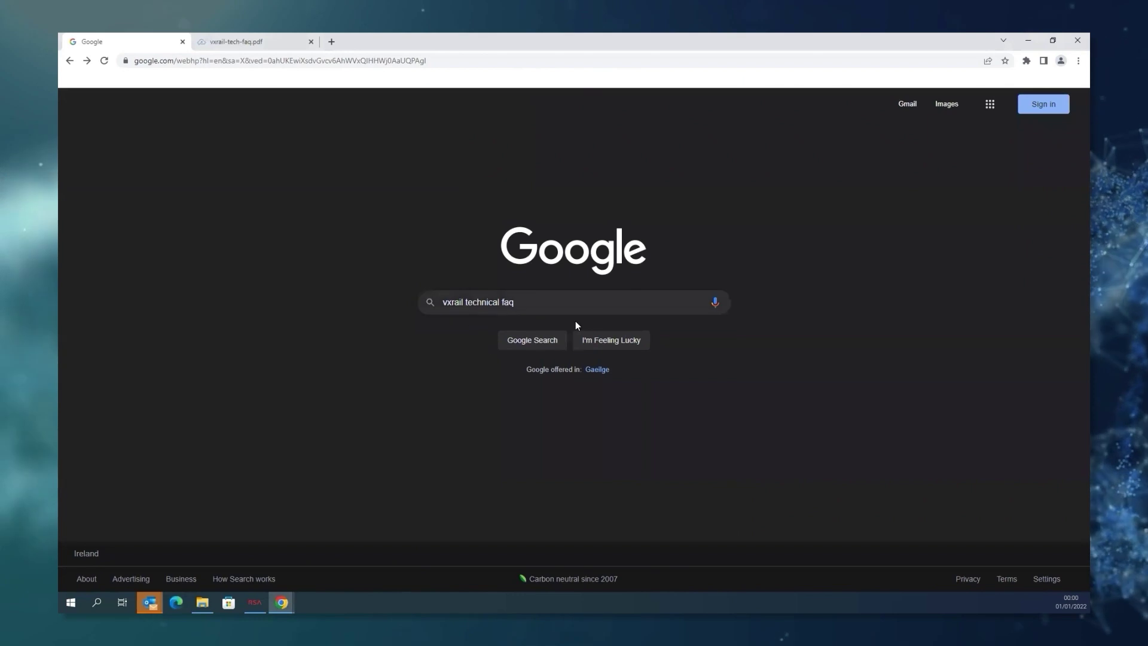
{"action": "left_click", "coordinate": [543, 350]}
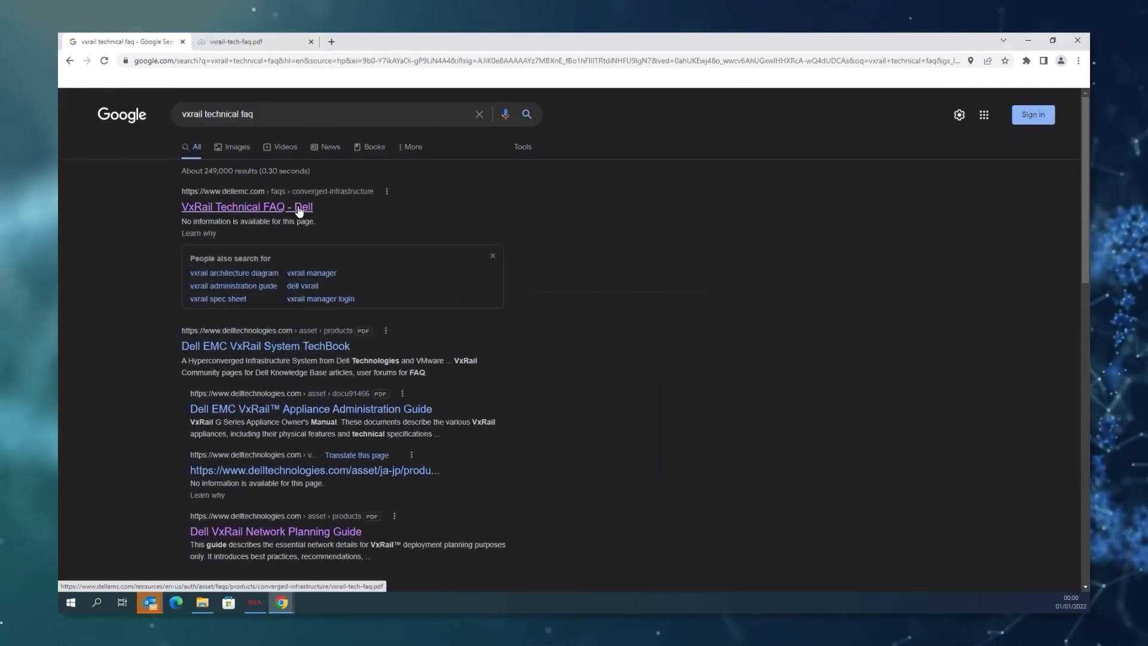
{"action": "left_click", "coordinate": [251, 41]}
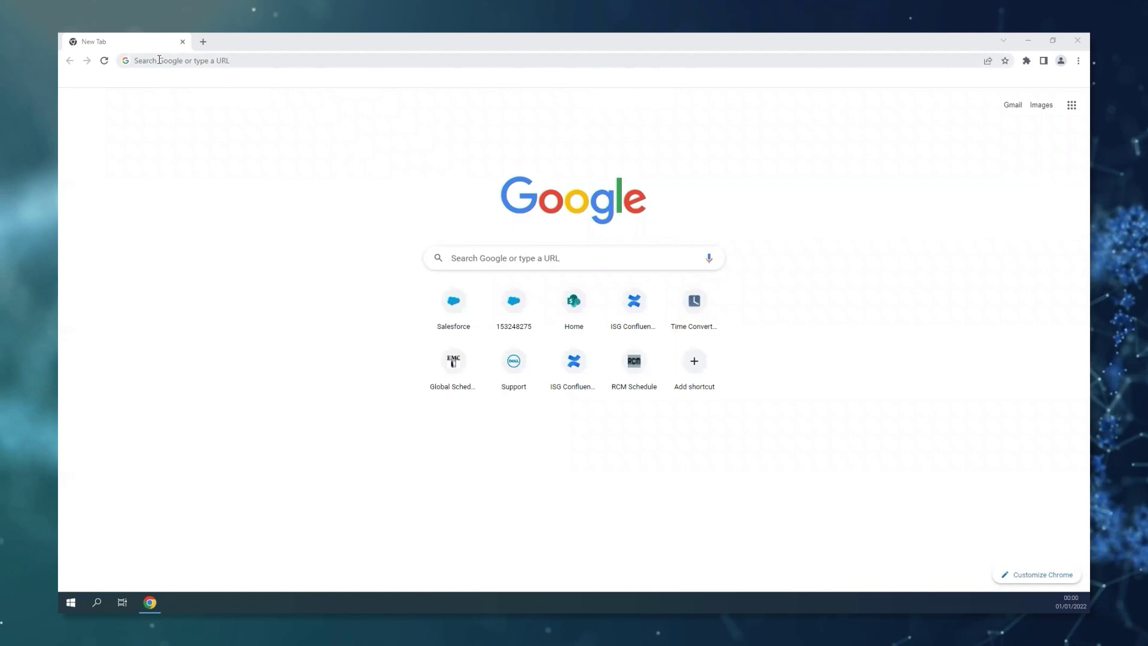
Go to dell.com/support and enter the product's serial number in the Identify your product box
{"action": "left_click", "coordinate": [159, 59]}
{"action": "type", "text": "dell"}
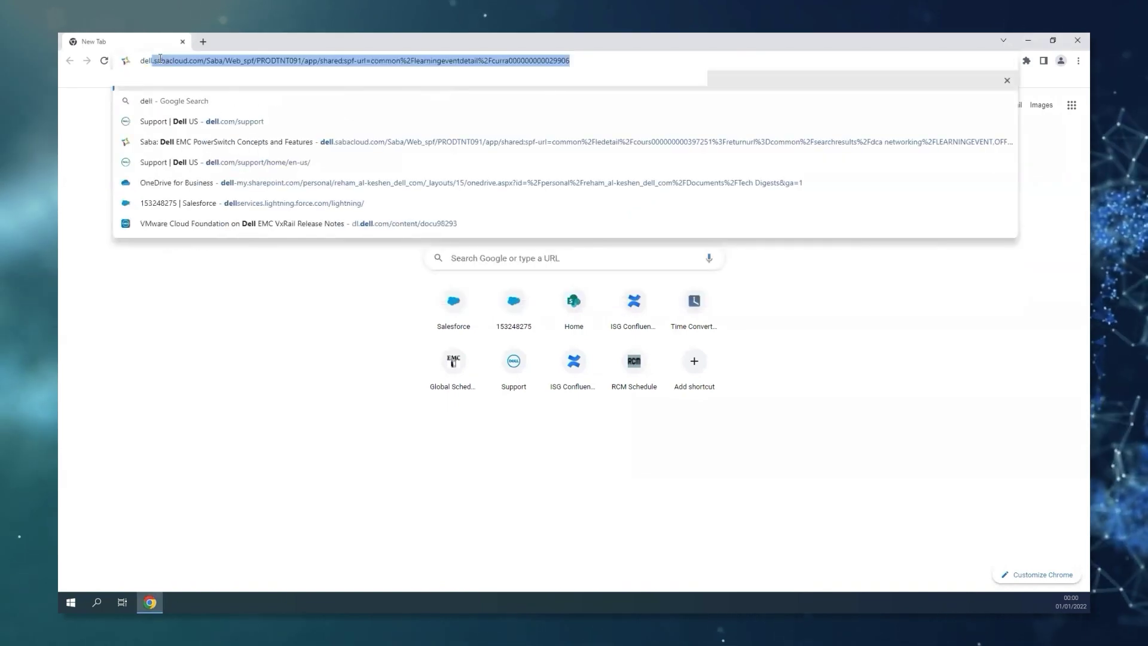
{"action": "type", "text": ".com/su"}
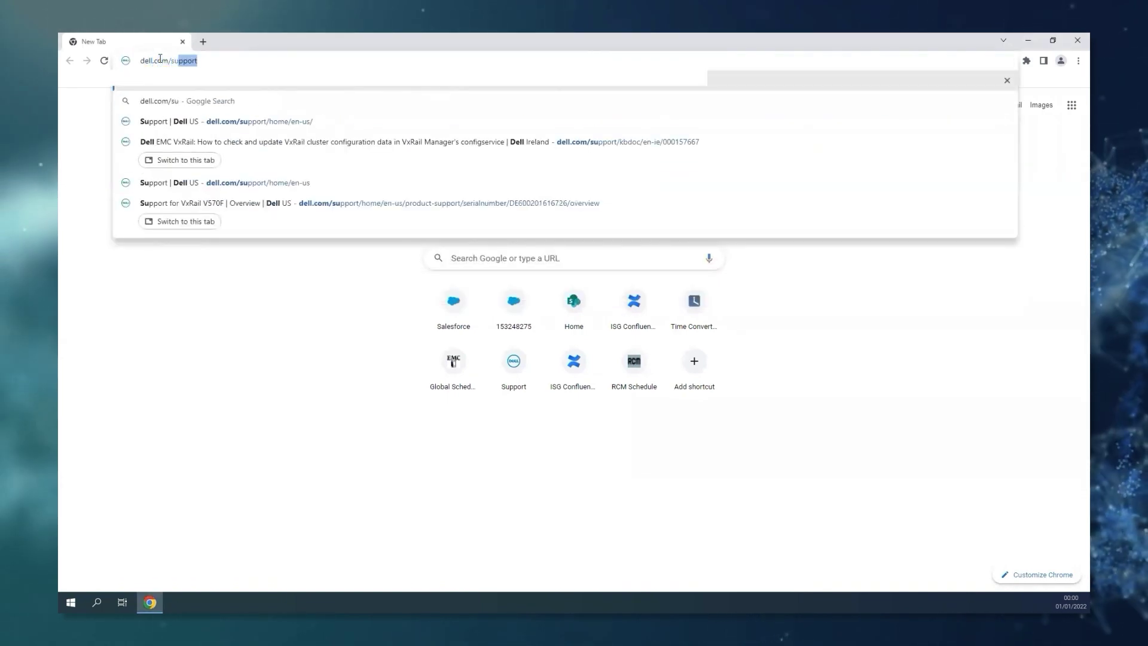
{"action": "type", "text": "pport"}
{"action": "key", "text": "Return"}
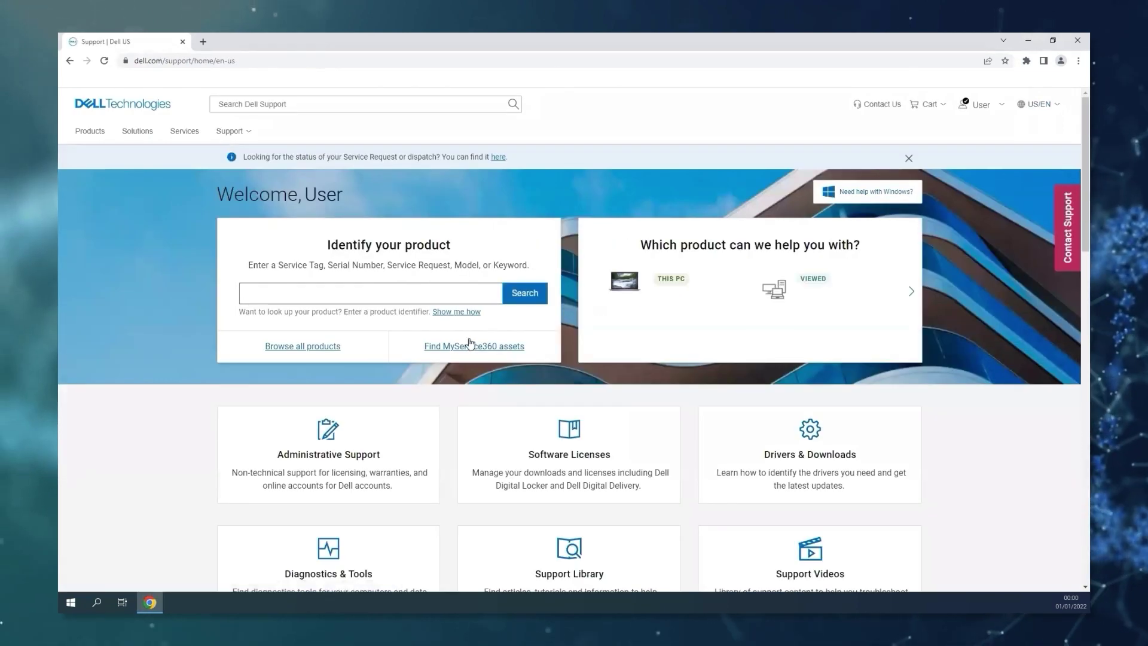
{"action": "left_click", "coordinate": [329, 297]}
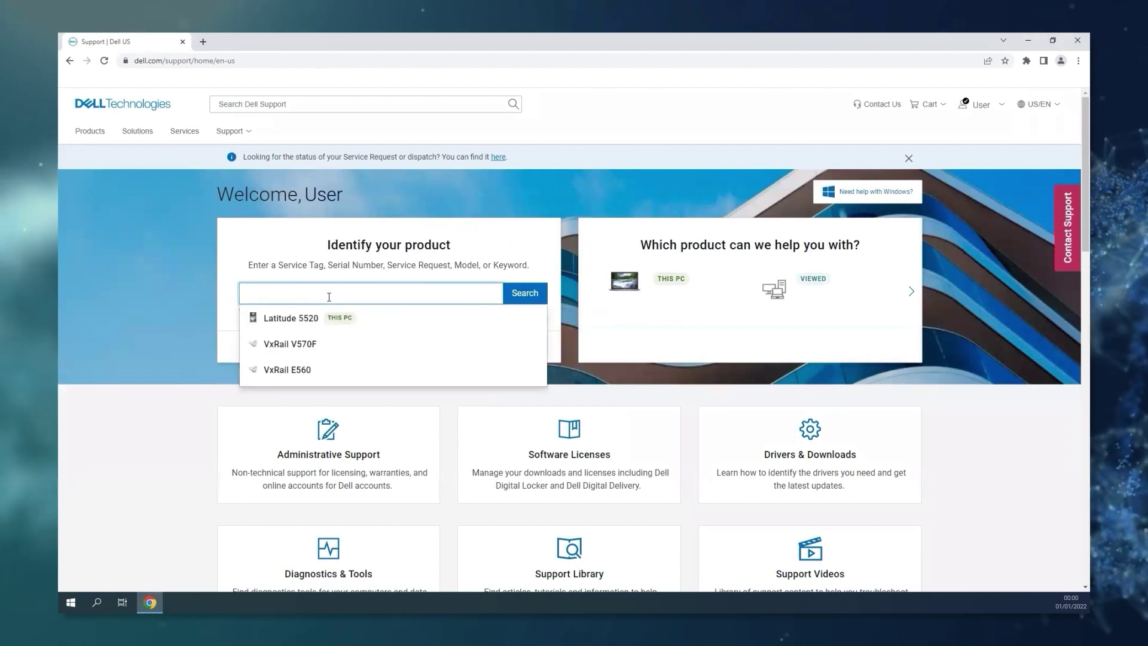
{"action": "type", "text": "AB100101010101"}
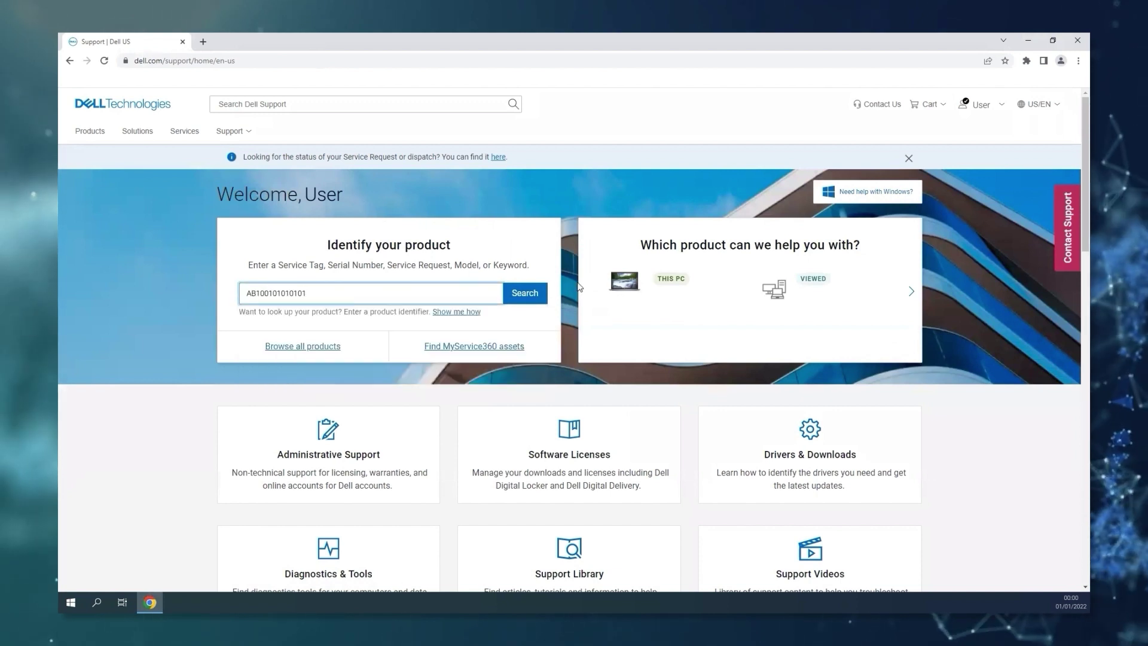
Look up the serial number and, from the VxRail V570F overview, go to Contact Technical Support
{"action": "left_click", "coordinate": [525, 293]}
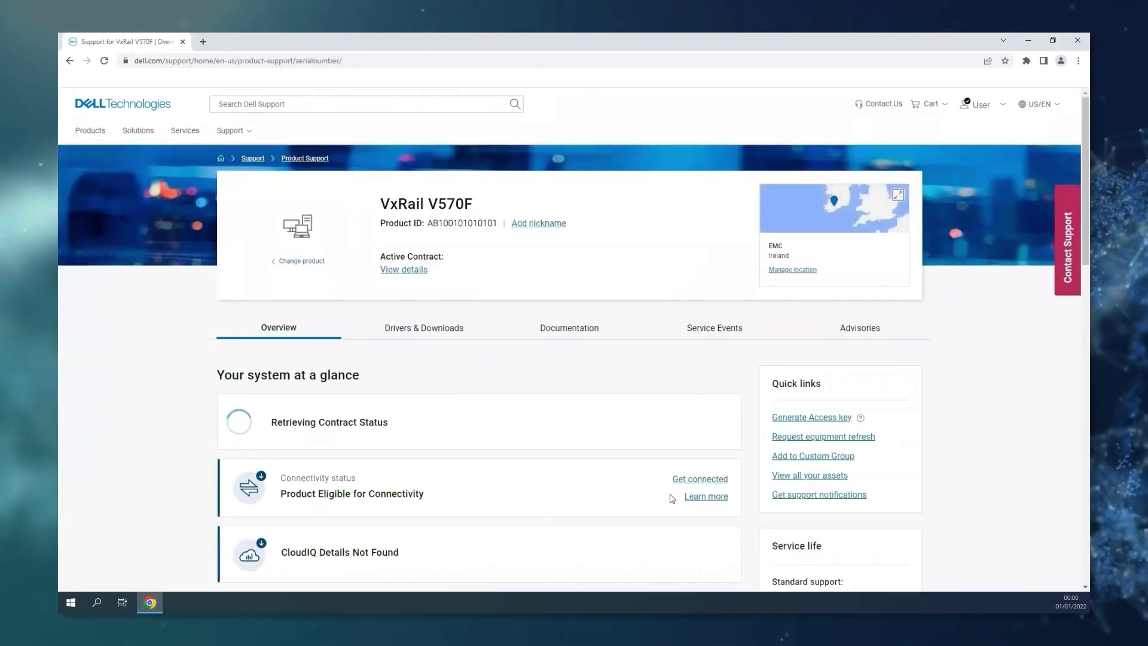
{"action": "scroll", "coordinate": [941, 481], "scroll_direction": "down", "scroll_amount": 2}
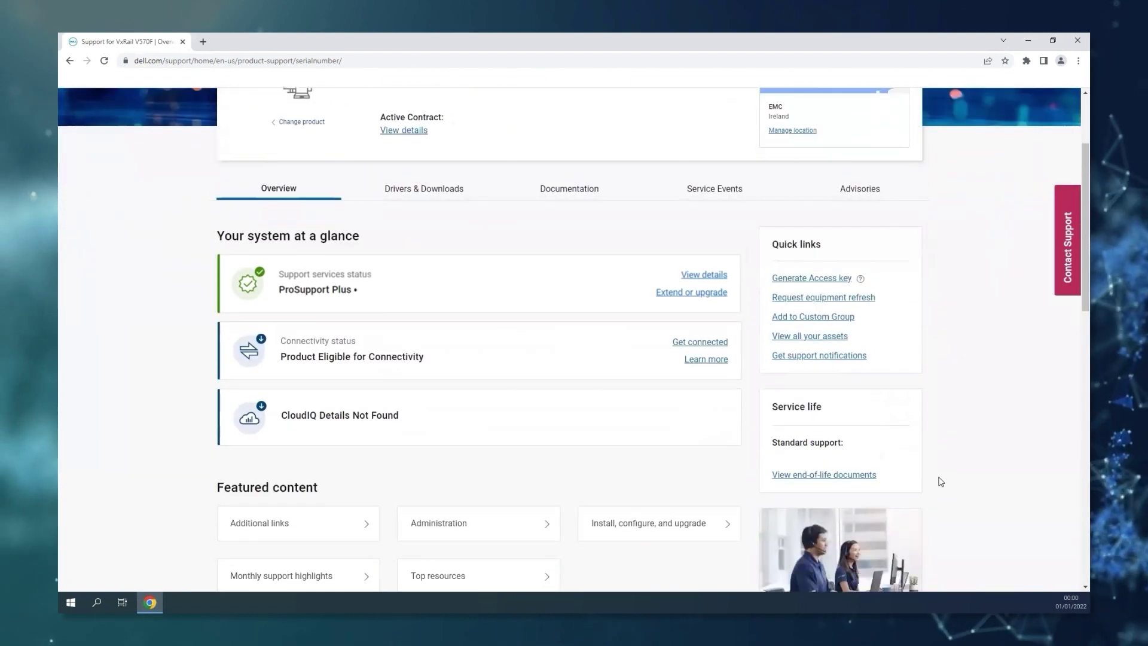
{"action": "scroll", "coordinate": [940, 481], "scroll_direction": "down", "scroll_amount": 3}
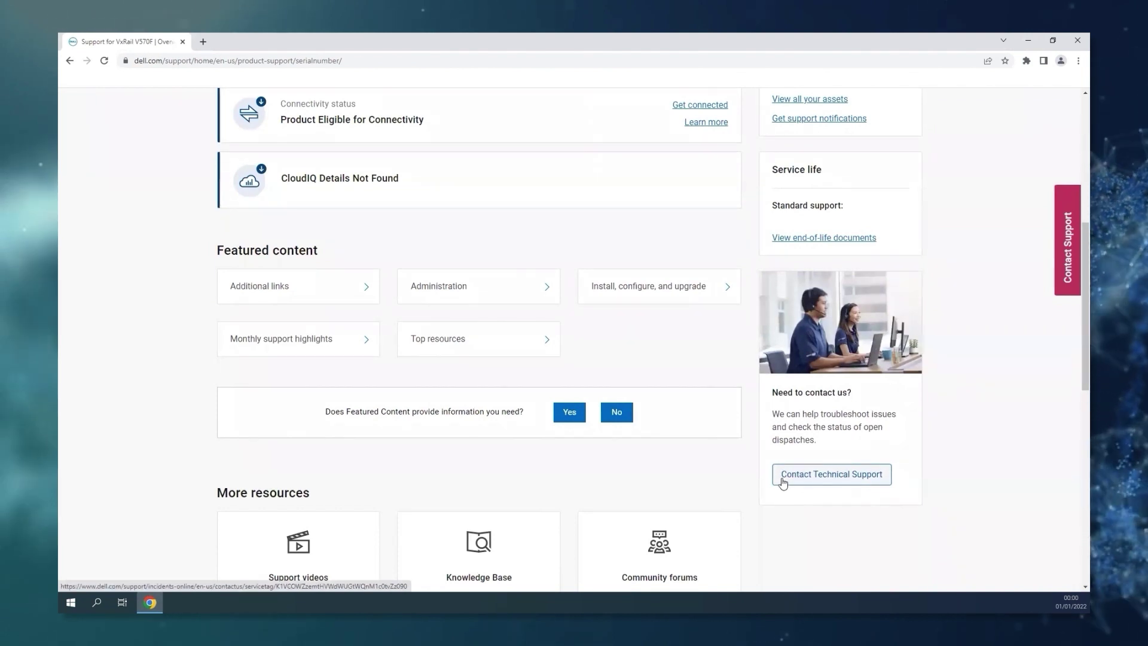
{"action": "left_click", "coordinate": [784, 476]}
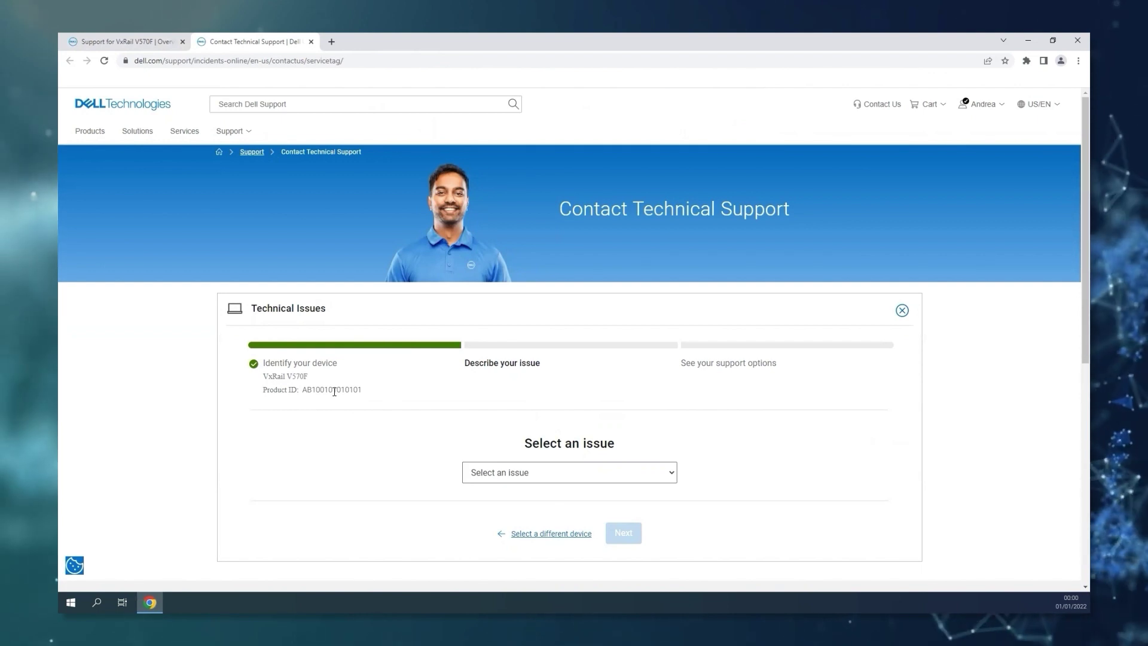
Select Operating Environment Upgrade as the issue and continue to the listed support options
{"action": "left_click", "coordinate": [585, 473]}
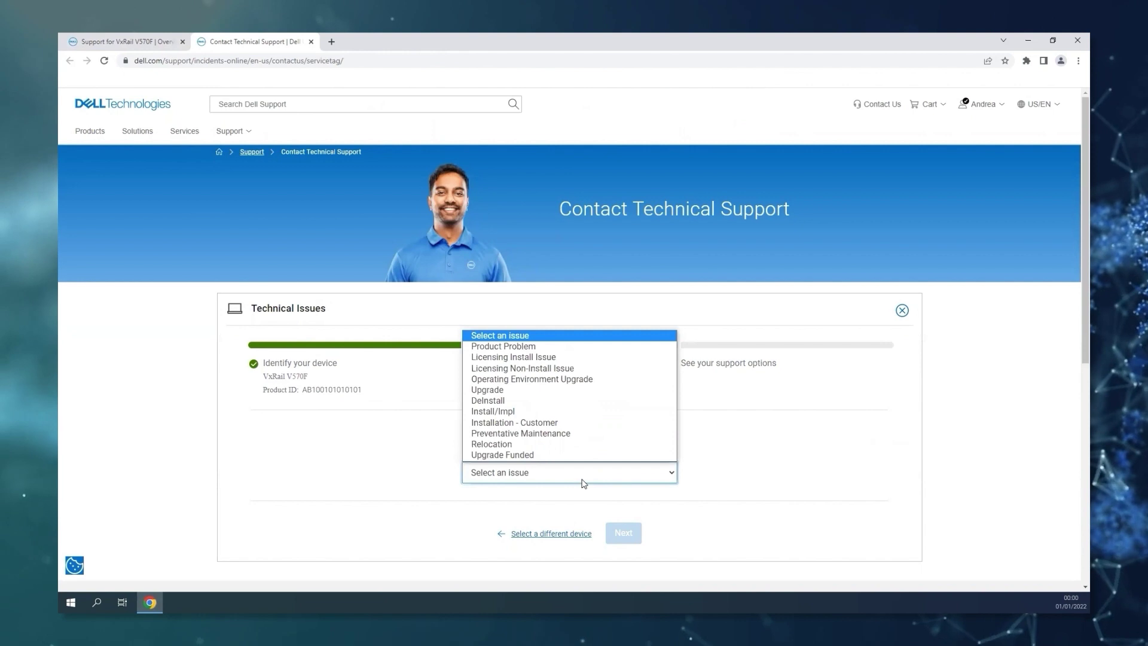
{"action": "left_click", "coordinate": [553, 381]}
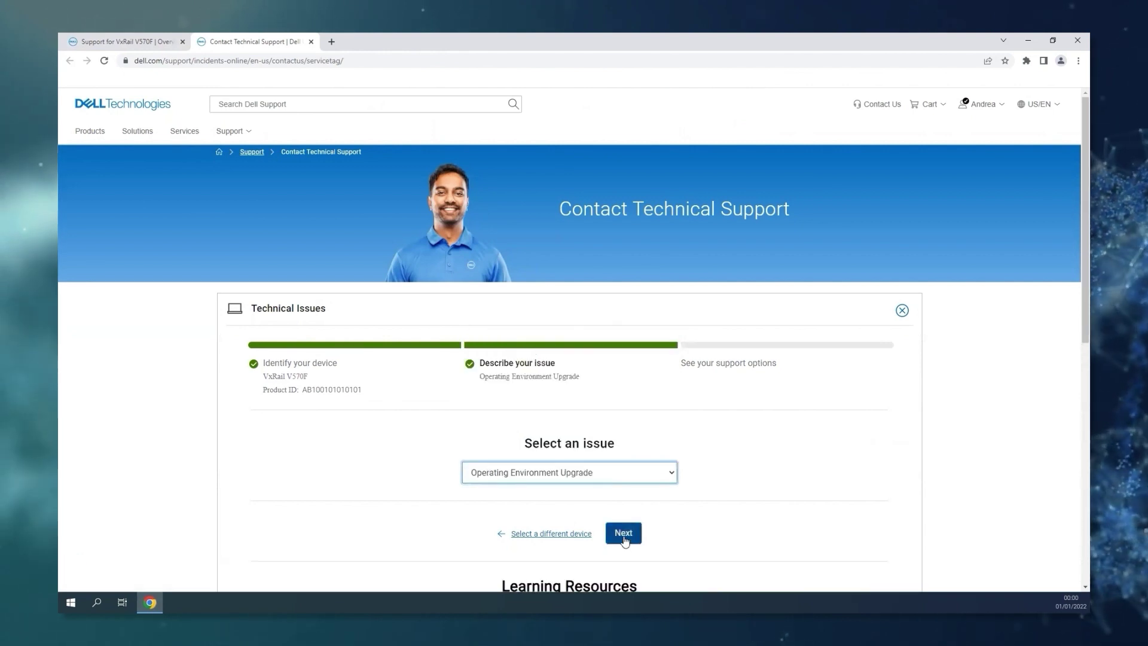
{"action": "left_click", "coordinate": [623, 533]}
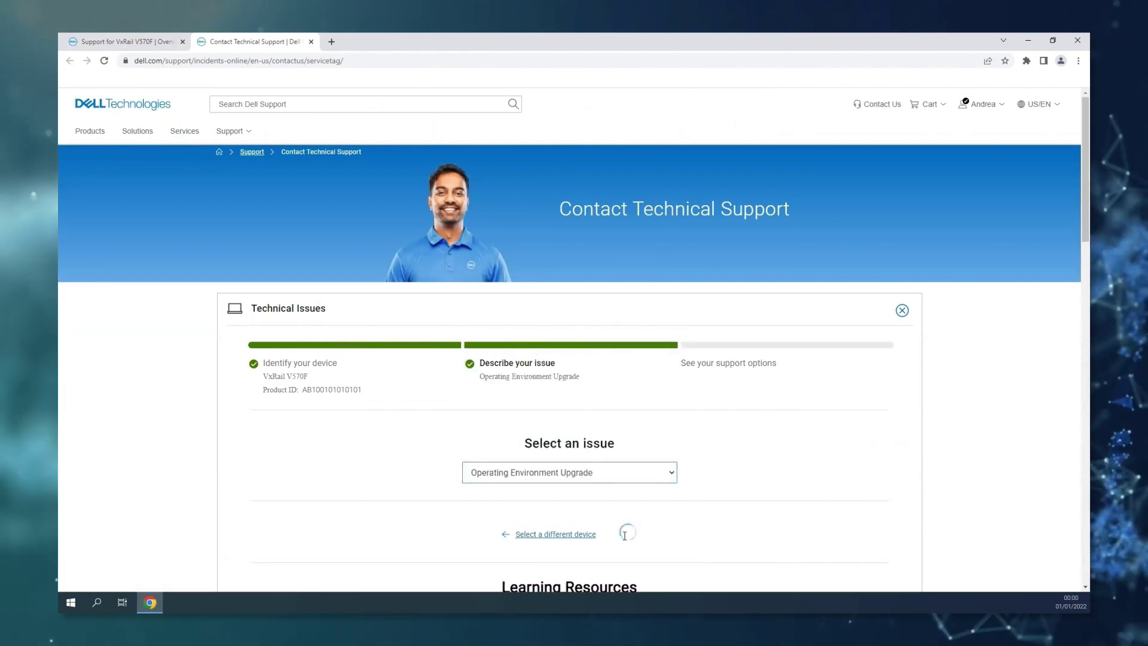
{"action": "scroll", "coordinate": [619, 496], "scroll_direction": "down", "scroll_amount": 2}
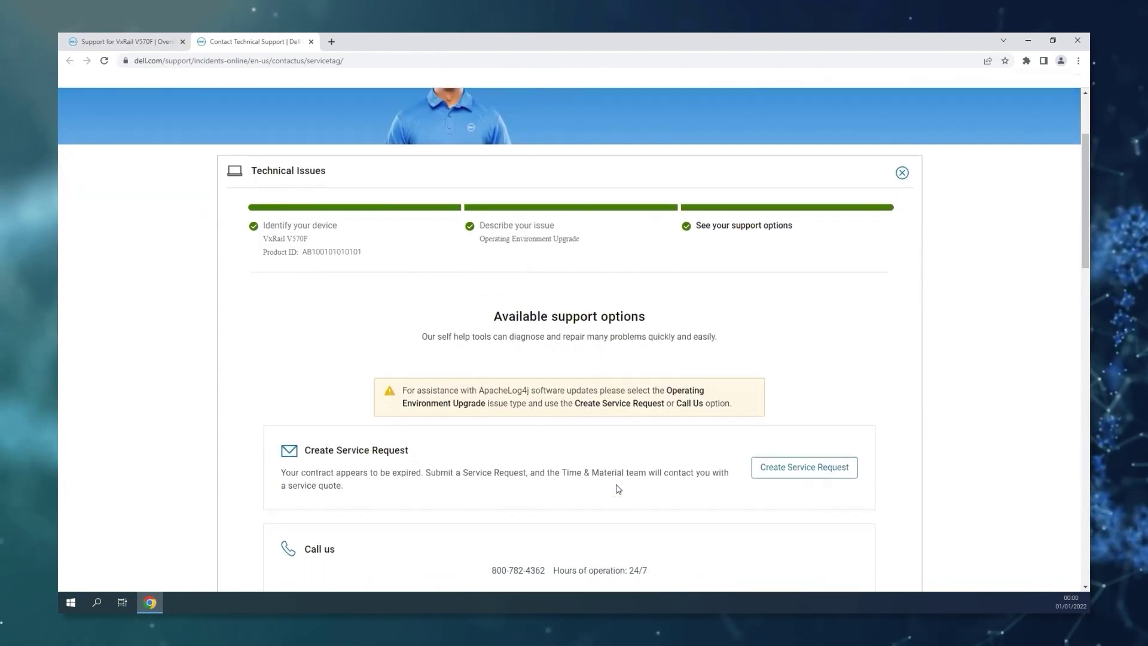
{"action": "scroll", "coordinate": [618, 489], "scroll_direction": "down", "scroll_amount": 1}
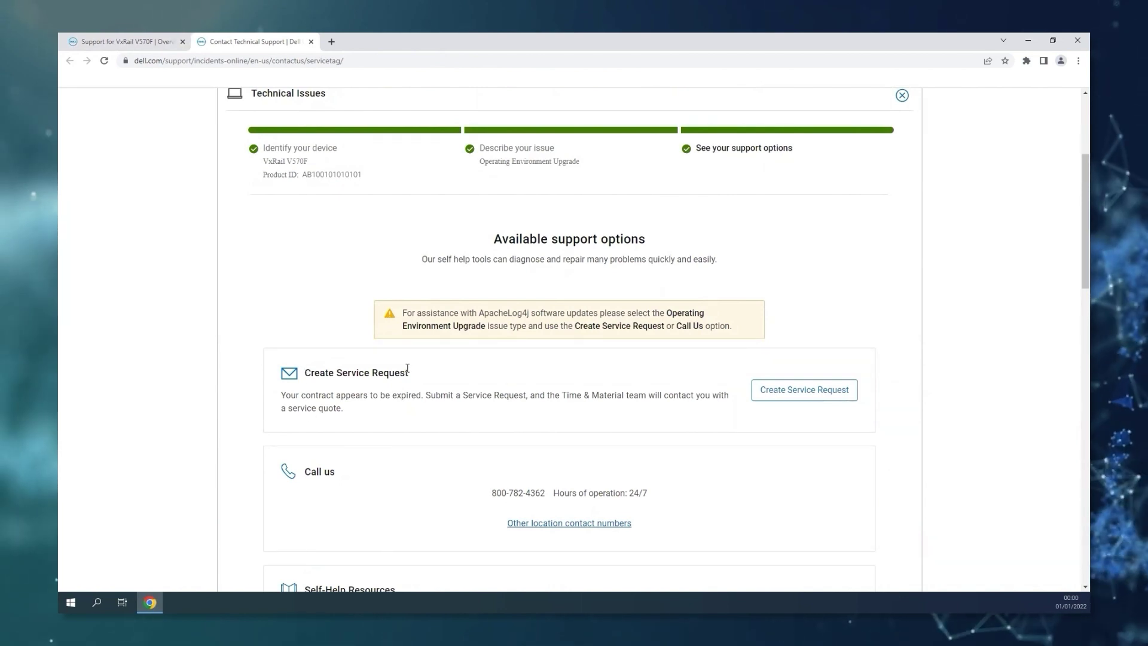
Create a service request, continue past contact details, and enter Current Install Code Level 4.7.542
{"action": "left_click", "coordinate": [821, 396]}
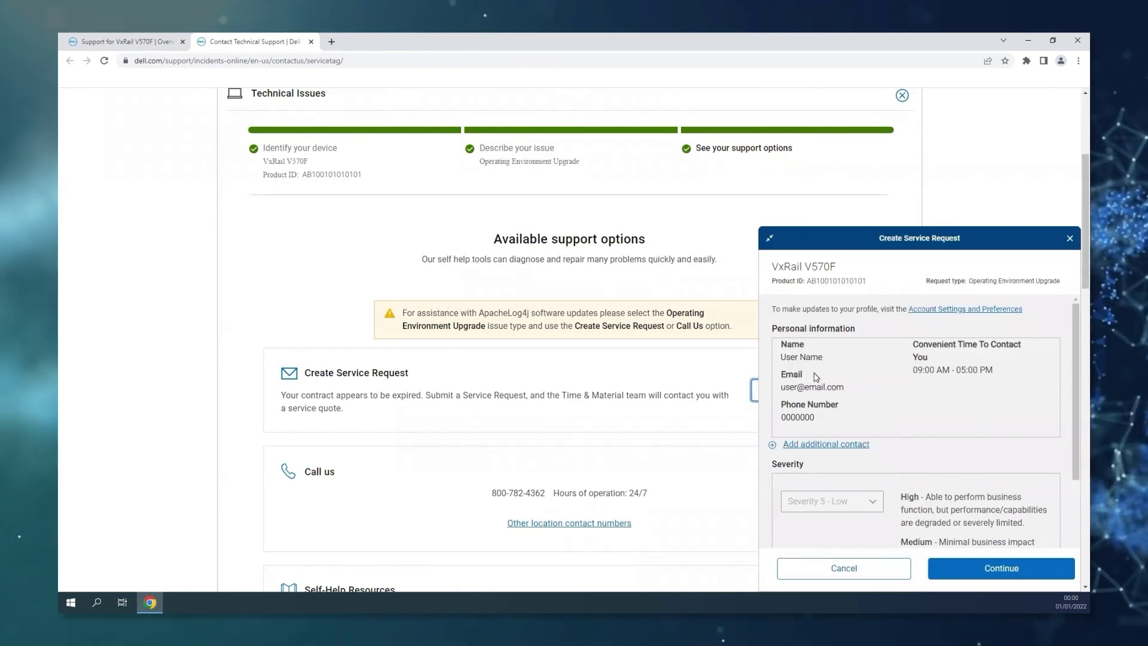
{"action": "left_click", "coordinate": [975, 569]}
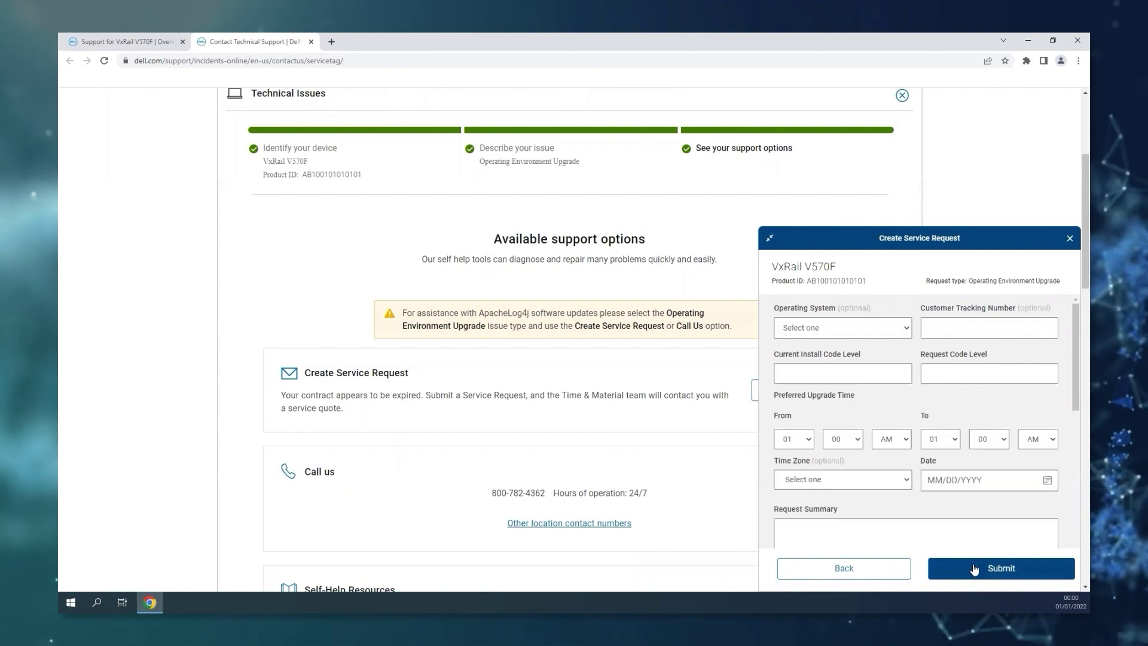
{"action": "left_click", "coordinate": [863, 376]}
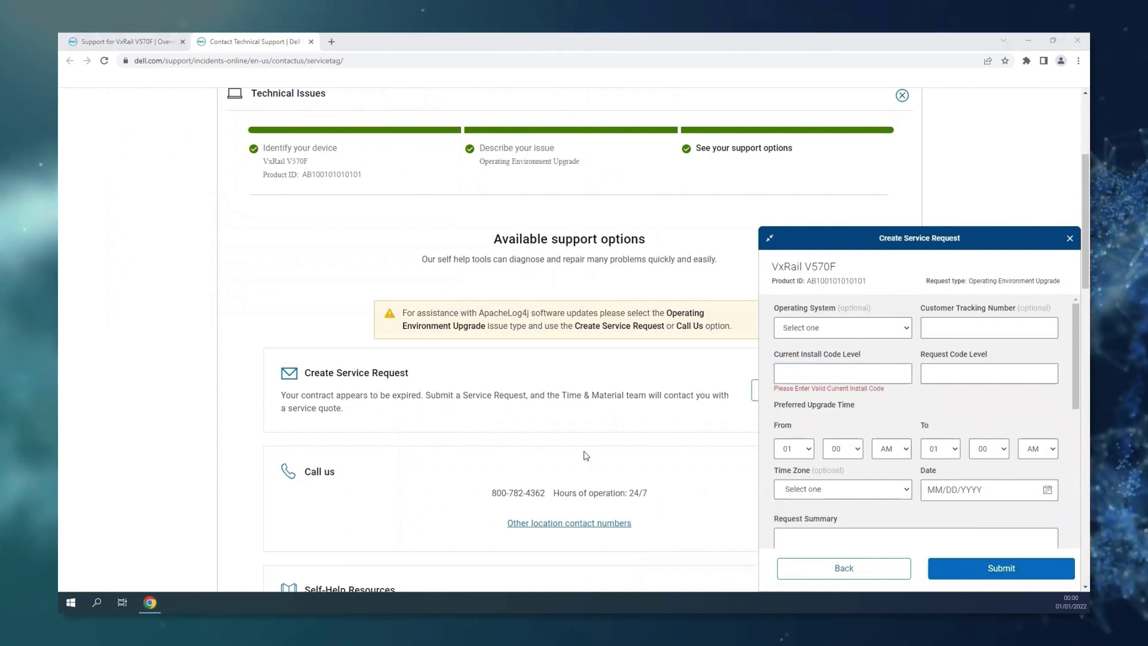
{"action": "type", "text": "4.7.542"}
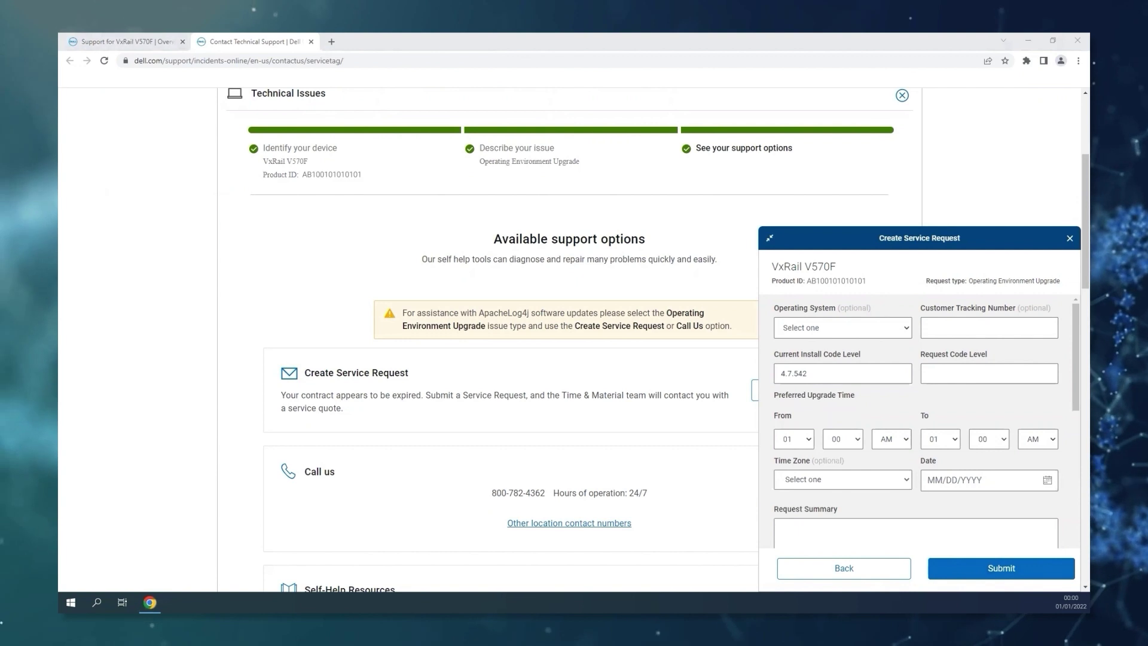
Paste 7.0.400 as the Request Code Level, then move down to the Request Summary field
{"action": "left_click", "coordinate": [955, 374]}
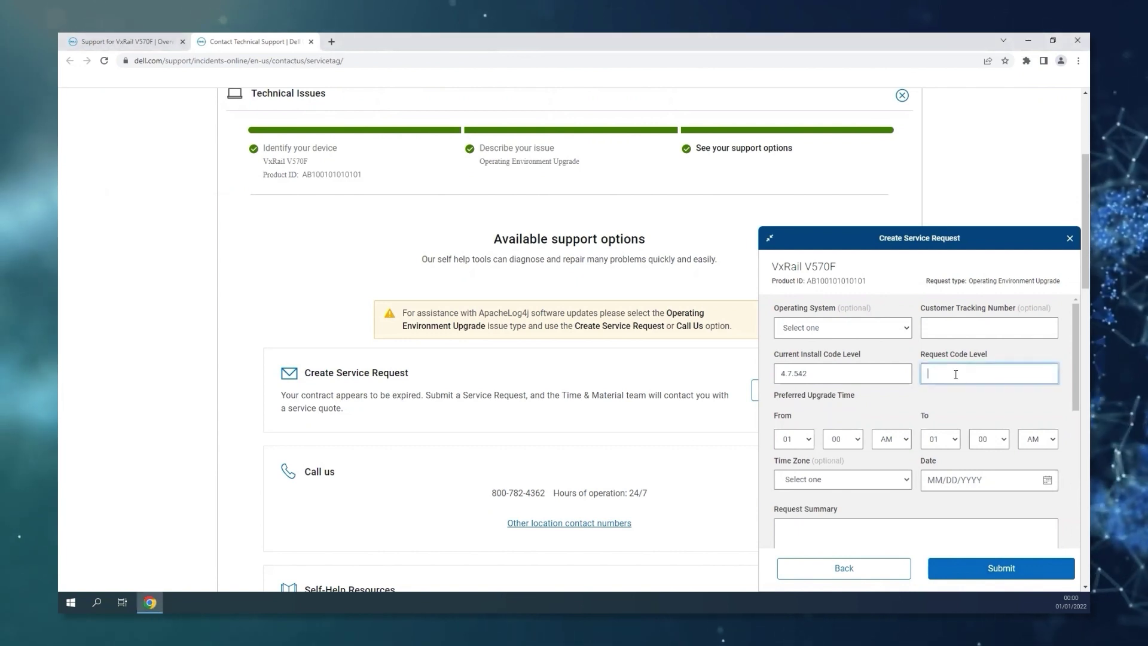
{"action": "type", "text": "7.0.400"}
{"action": "left_click", "coordinate": [1074, 435]}
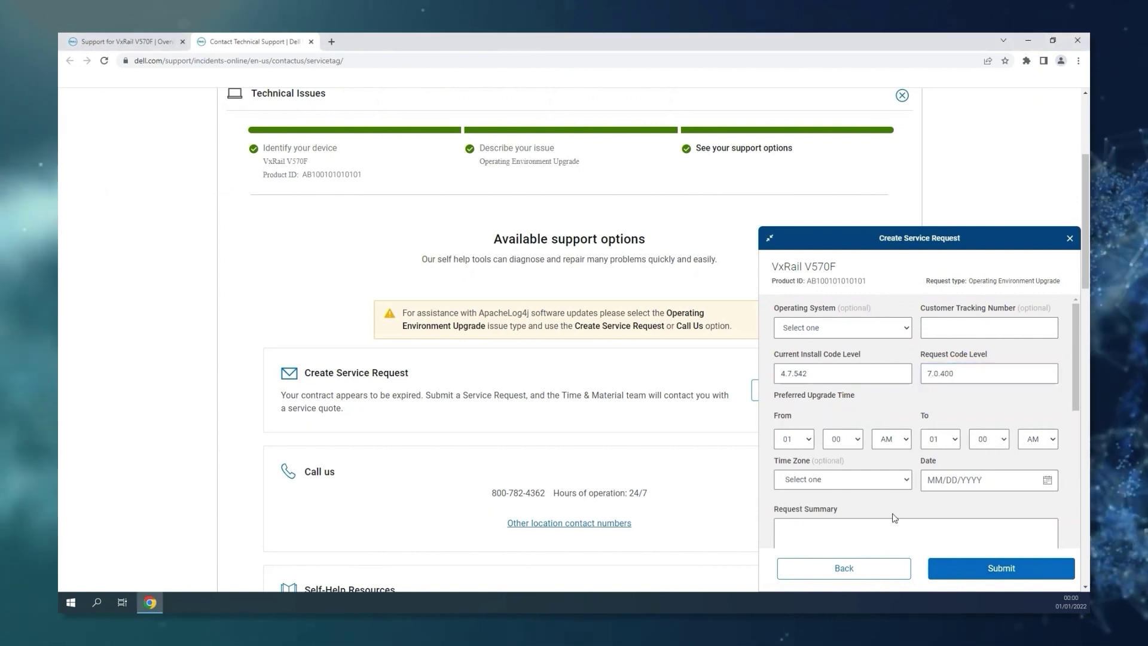
{"action": "scroll", "coordinate": [872, 505], "scroll_direction": "down", "scroll_amount": 2}
{"action": "left_click", "coordinate": [855, 432]}
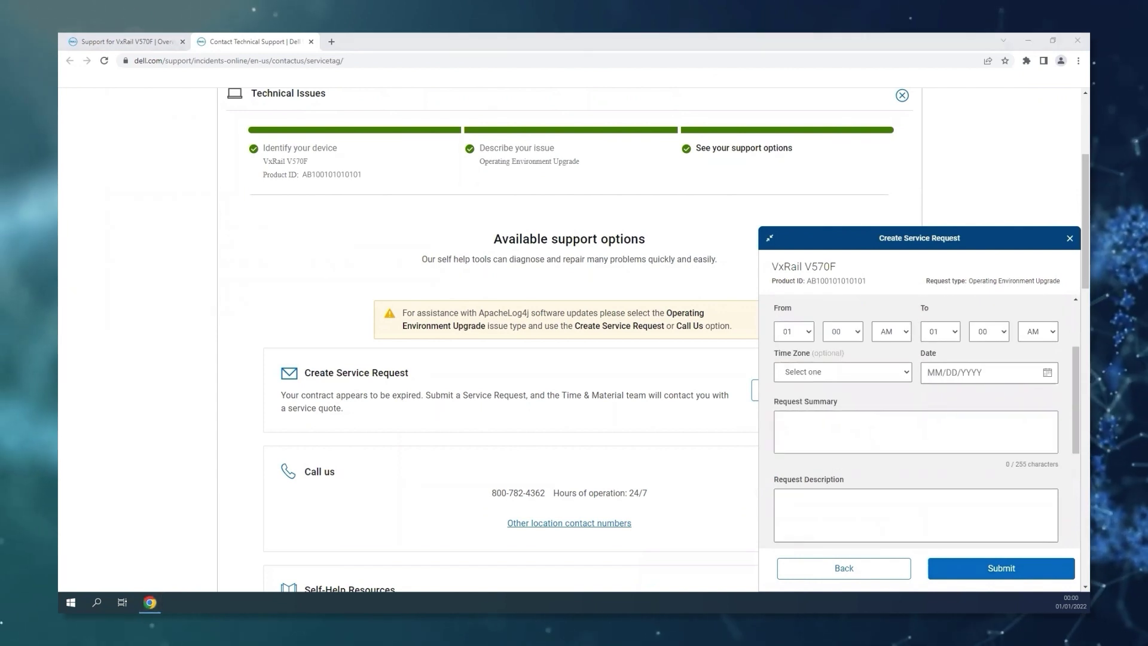
Paste 'Upgrade from 4.7.542 to VxRail 7.0.400' as summary and the 12-node stretched-cluster description
{"action": "left_click", "coordinate": [818, 435]}
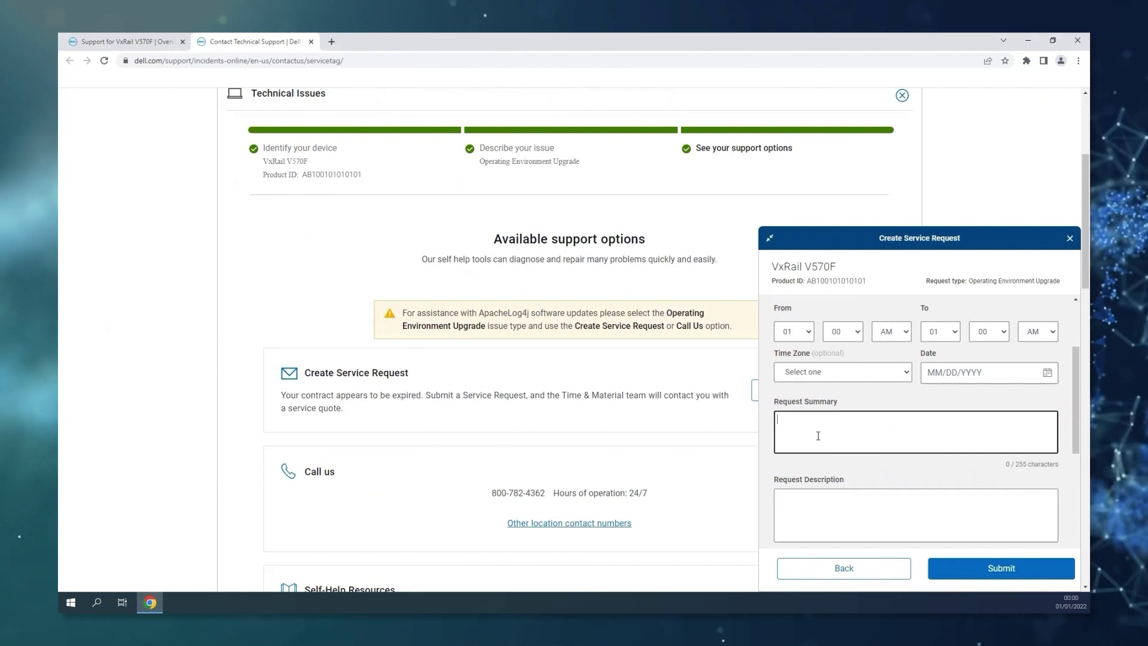
{"action": "type", "text": "Upgrade from 4.7.542 to VxRail 7.0.400"}
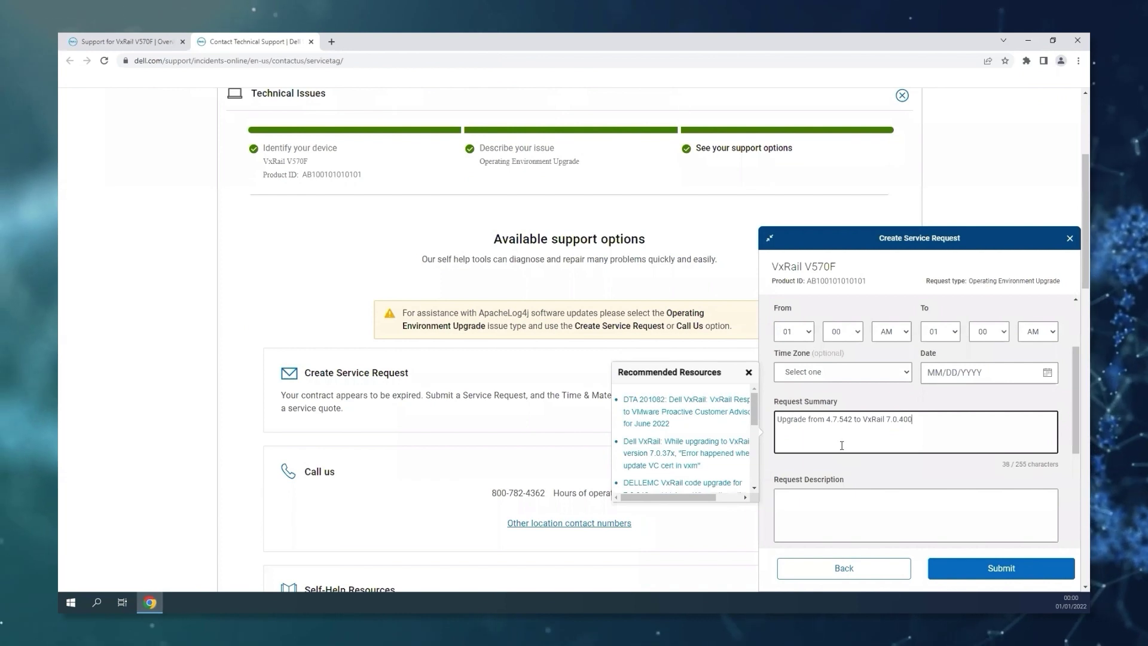
{"action": "left_click", "coordinate": [904, 530]}
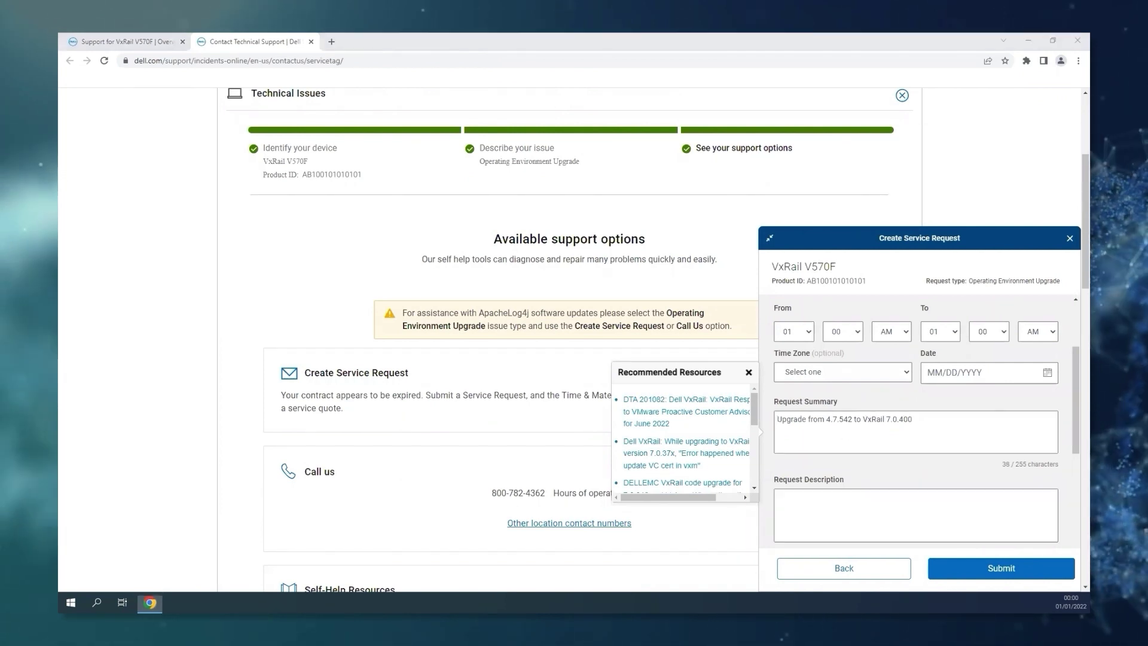
{"action": "left_click", "coordinate": [865, 501]}
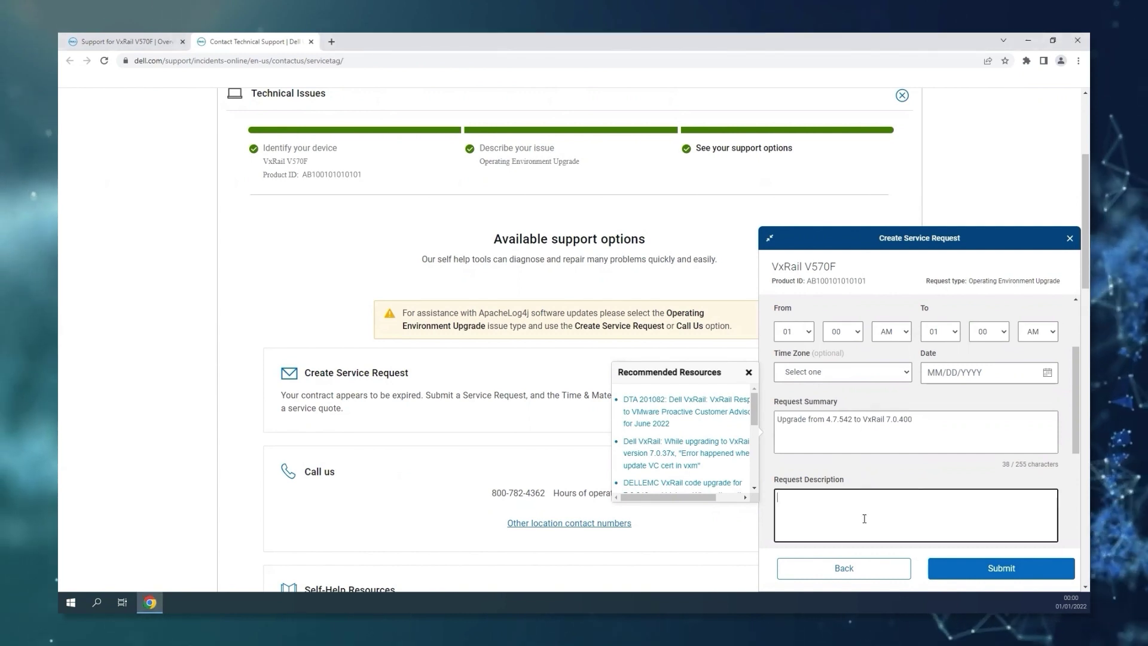
{"action": "type", "text": "Upgrade from 4.7.542 to VxRail 7.0.400 - 12 nodes - Stretched cluster"}
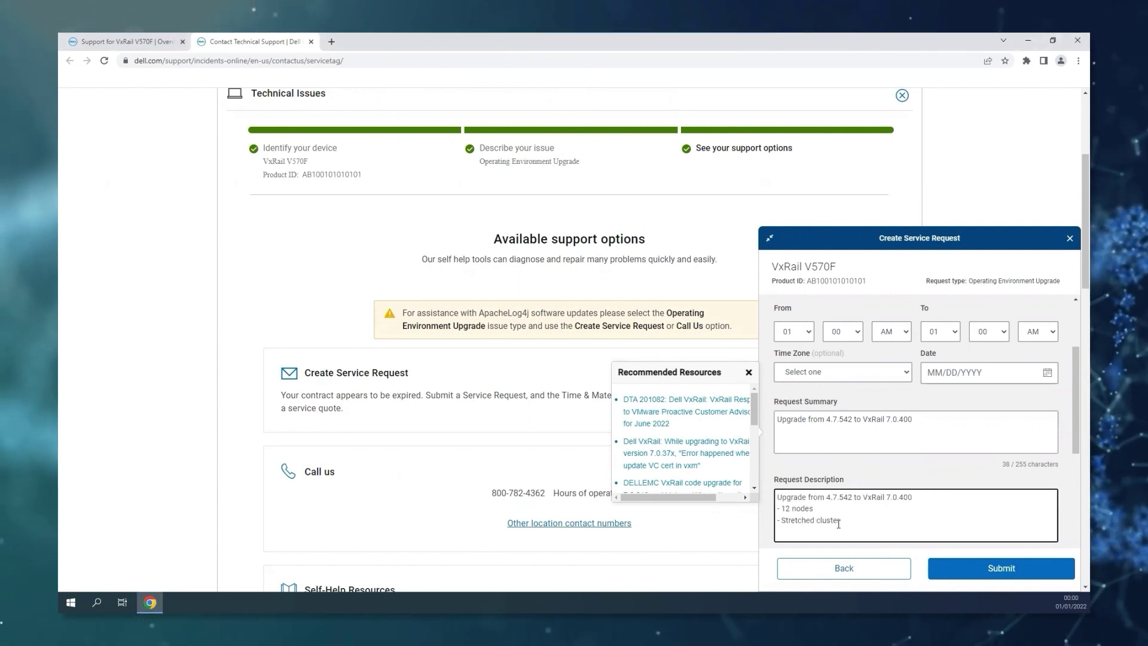